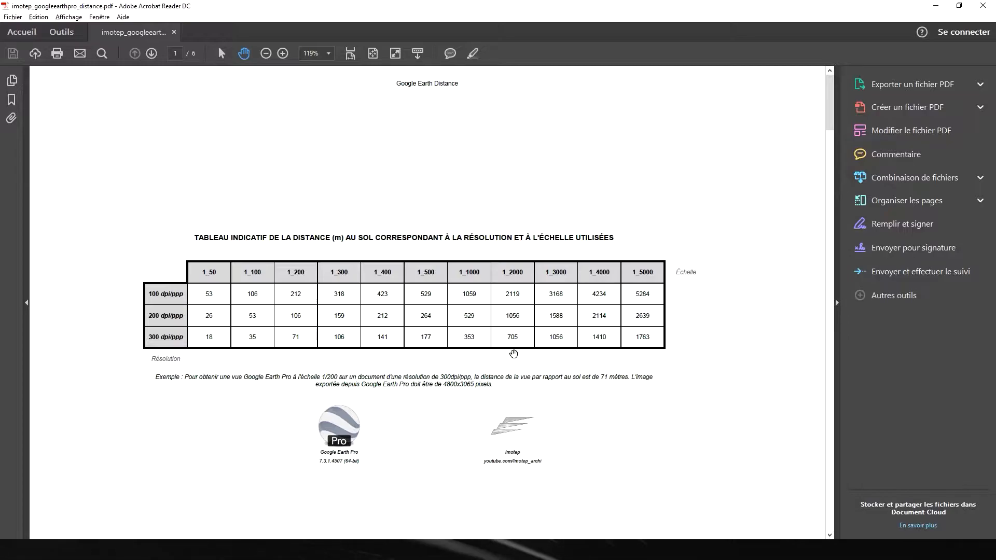
Step: Go through the distance reference PDF up to the page 5 explanation of the theoretical pixel measurement and ground distance
click(151, 53)
click(151, 53)
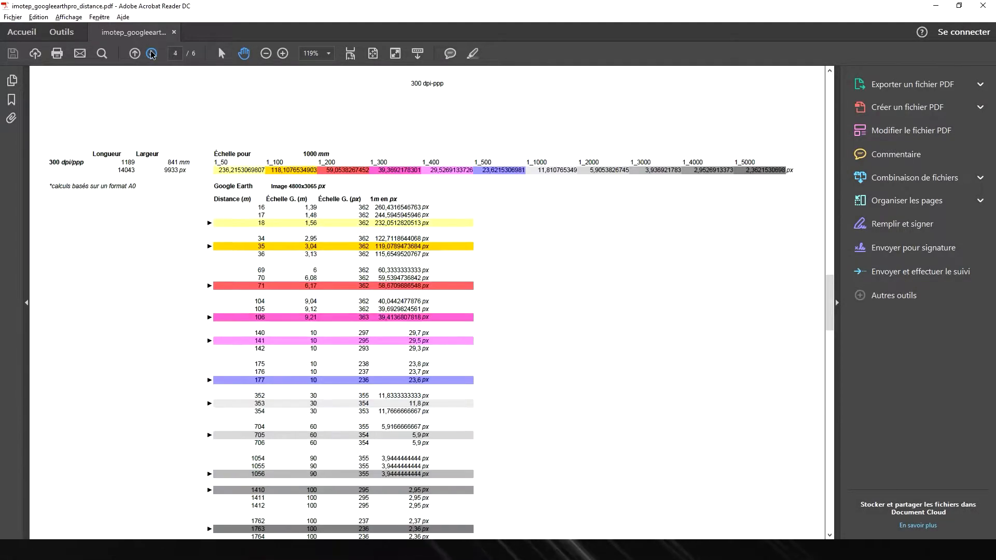
click(151, 53)
click(152, 54)
scroll(249, 169, down, 10)
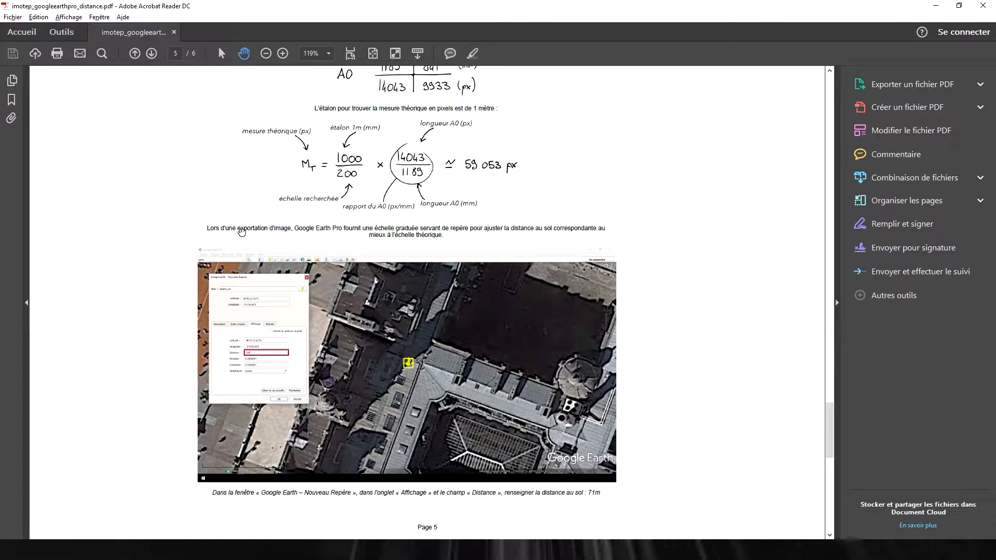
scroll(249, 169, down, 1)
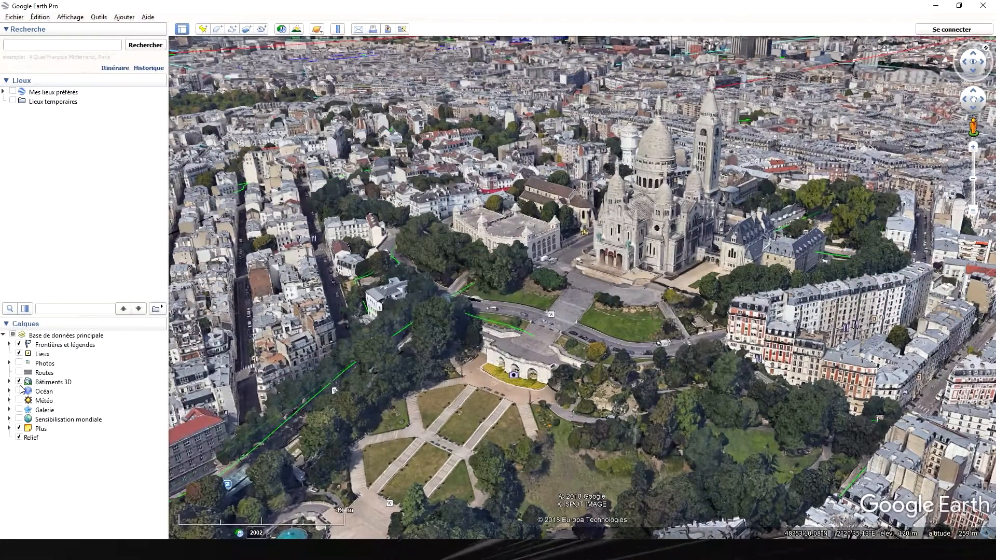
Step: In Google Earth Pro, turn off 3D buildings, relief and every other layer of the main database
click(19, 382)
click(19, 437)
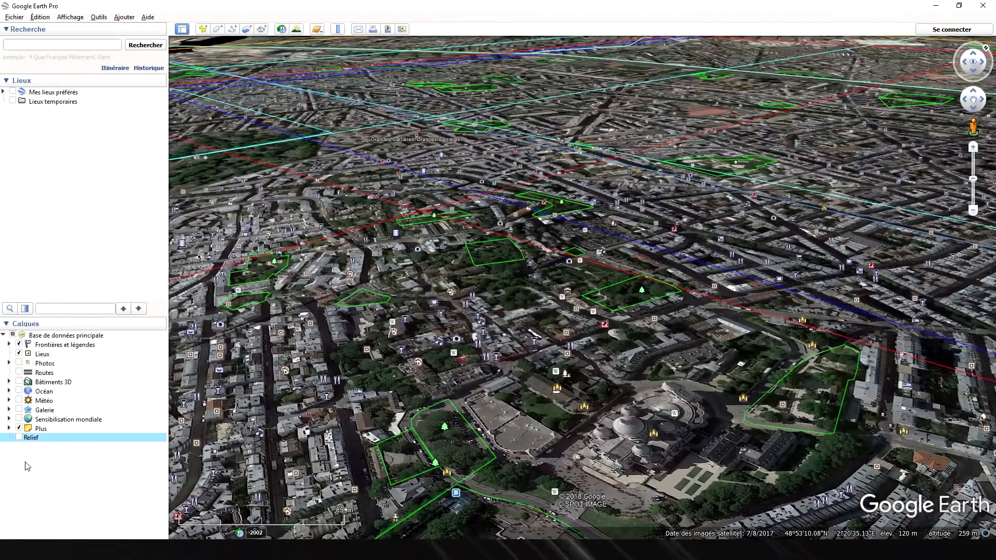
click(13, 335)
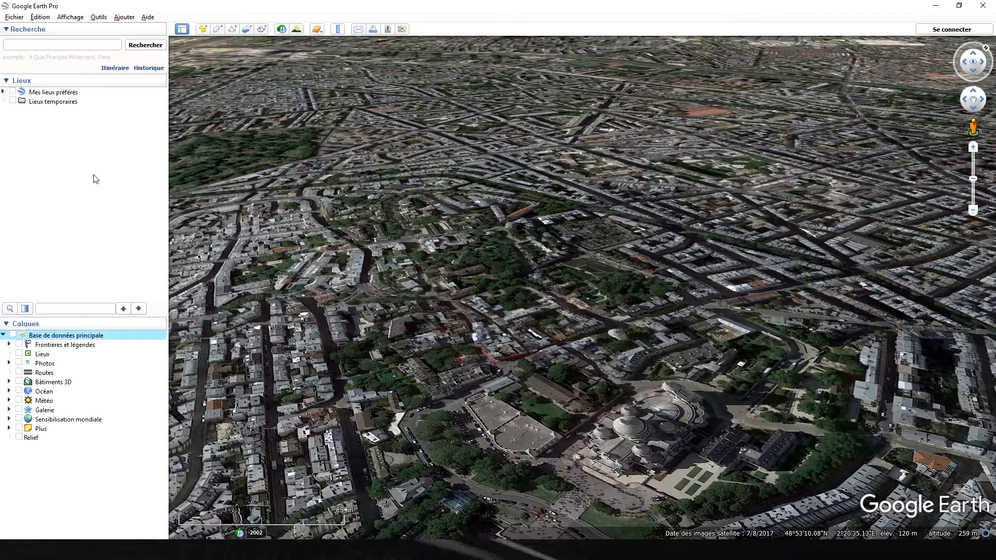
Step: Create a placemark named plan_situation with a view distance of 705 m, direction 0 and tilt 0
click(205, 30)
text(plan_situation)
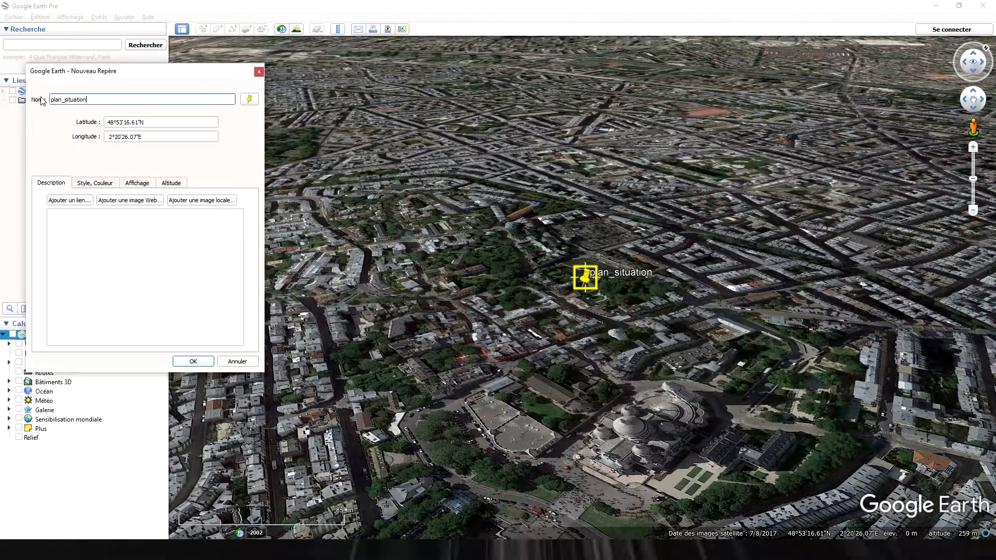
click(135, 183)
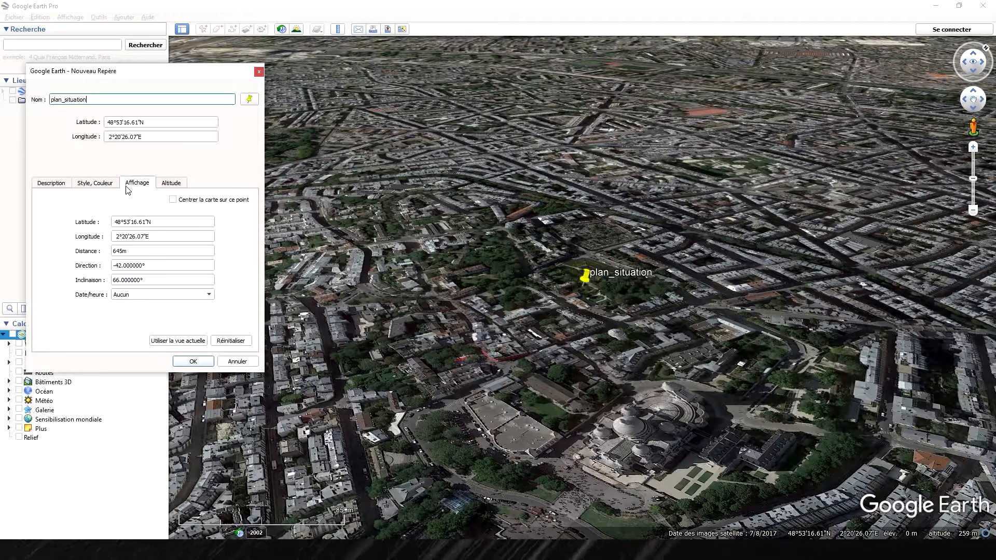
drag(130, 254, 96, 254)
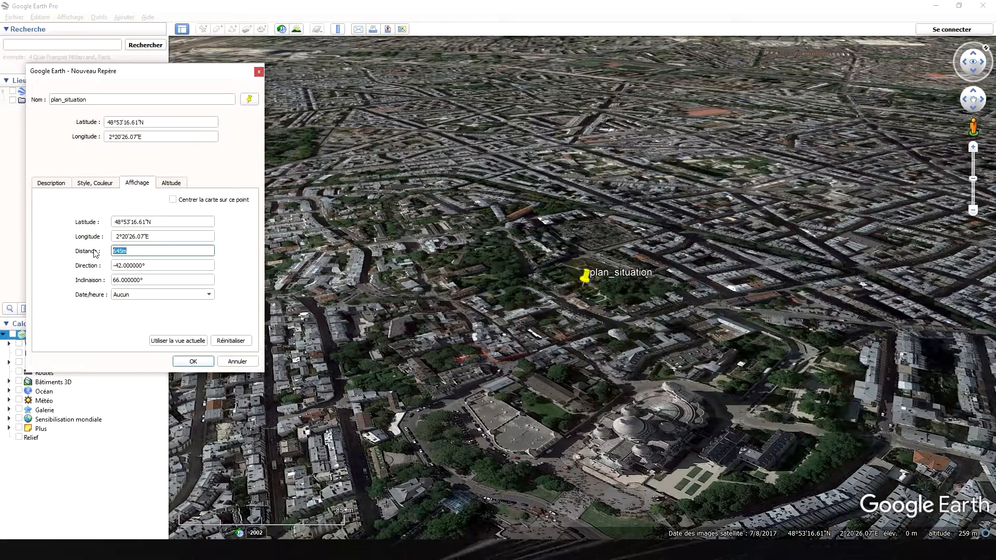
text(705)
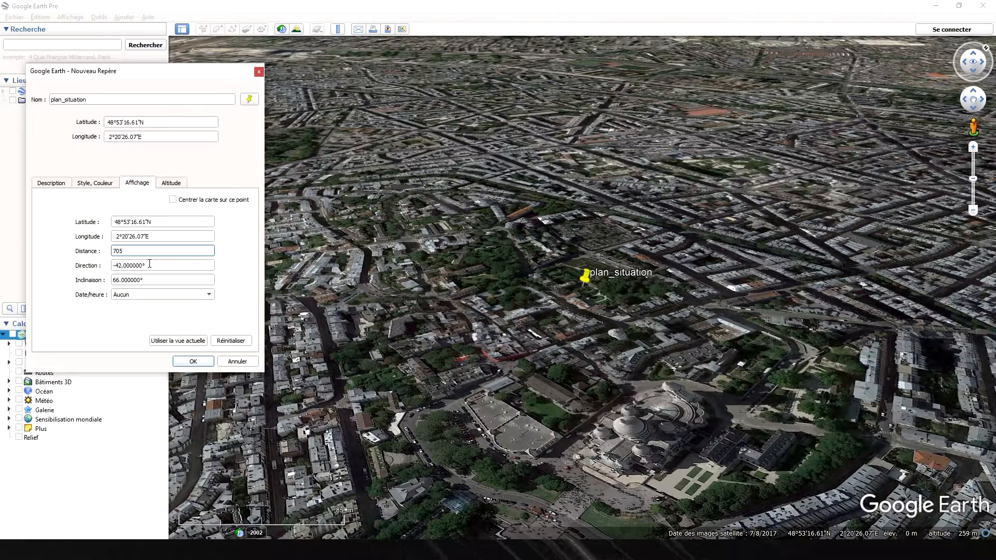
drag(149, 265, 68, 261)
text(0)
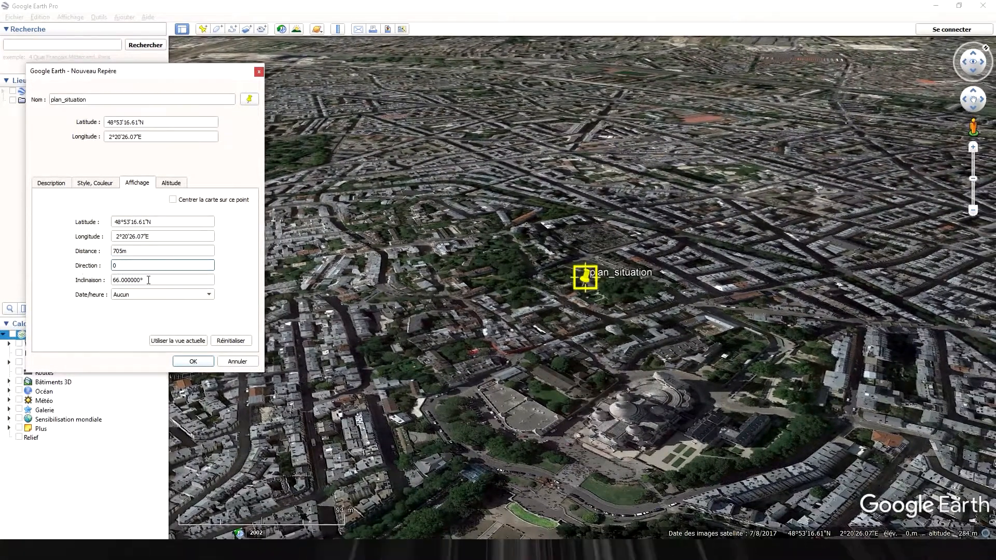
key(Tab)
text(0)
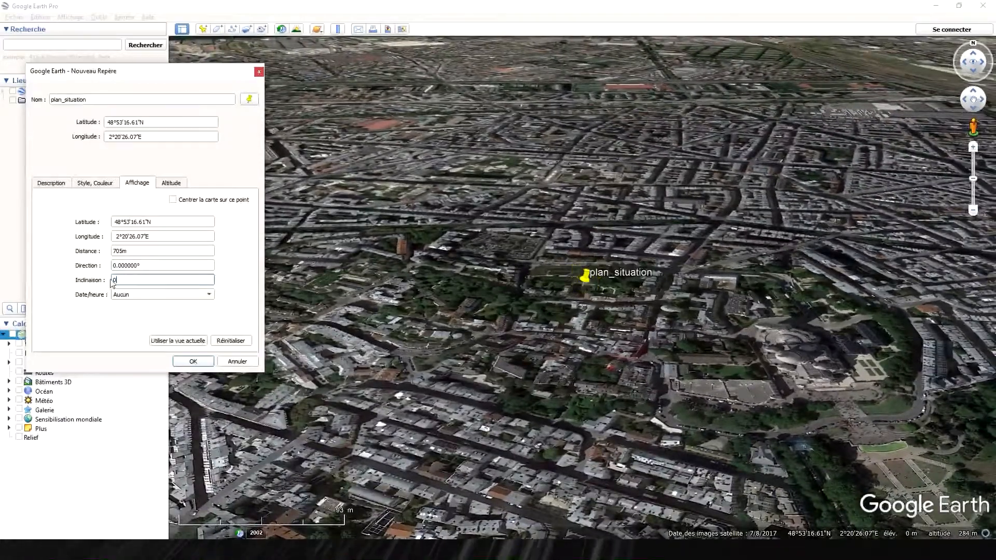
Step: Centre the map view on the placemark, move it to the forecourt just south of the basilica, and save the placemark
click(173, 201)
drag(657, 434, 467, 224)
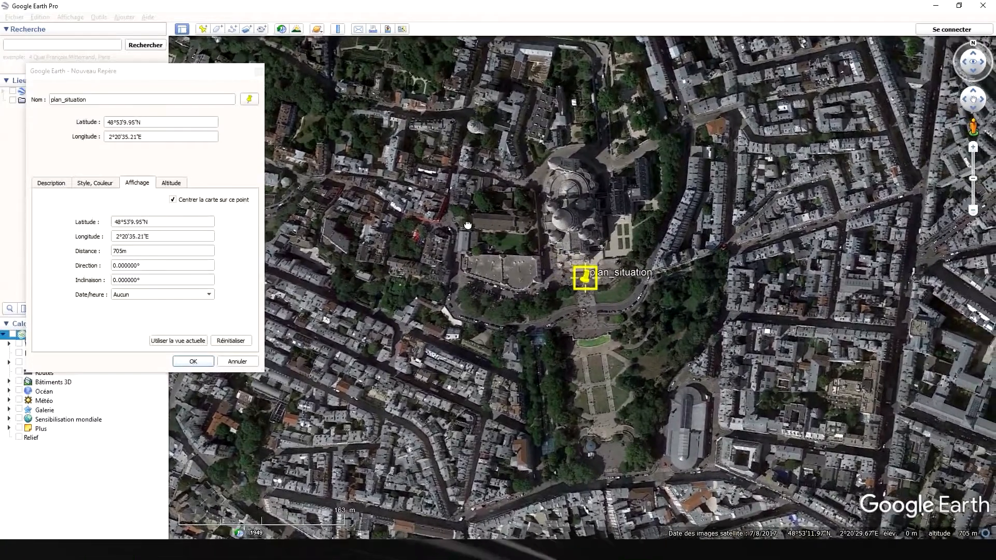
click(193, 362)
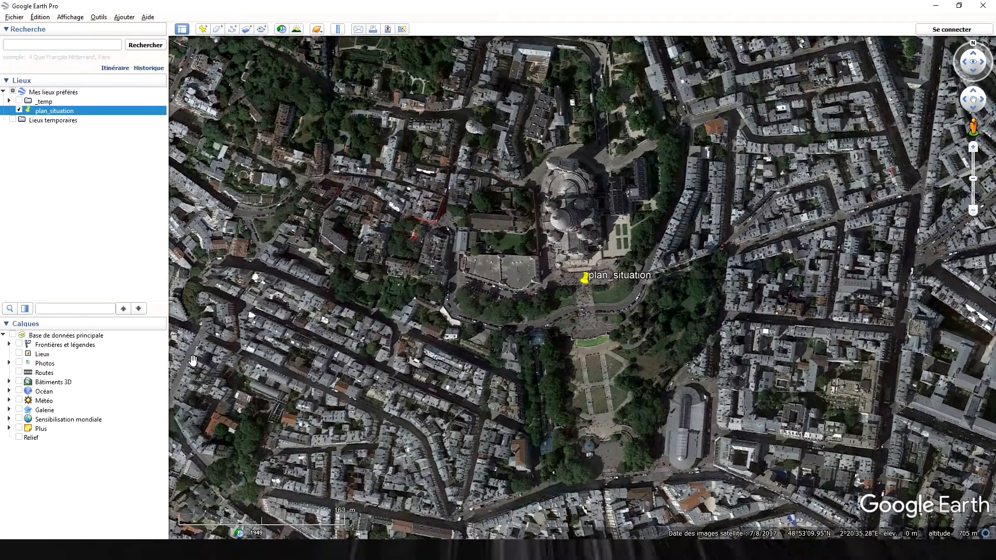
Step: Start saving the view as an image and hide the title and description, legend, scale and compass
click(19, 18)
mouse_move(32, 40)
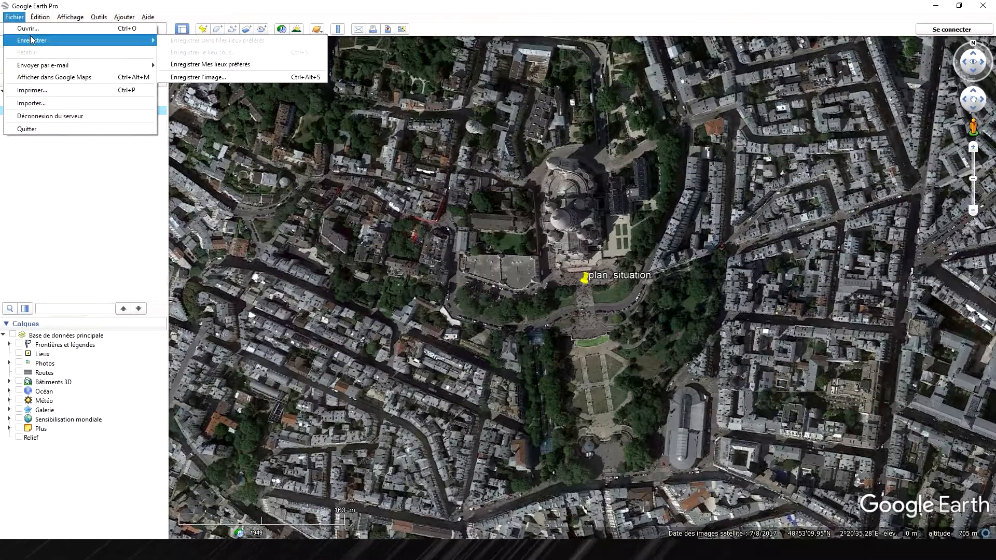
click(195, 78)
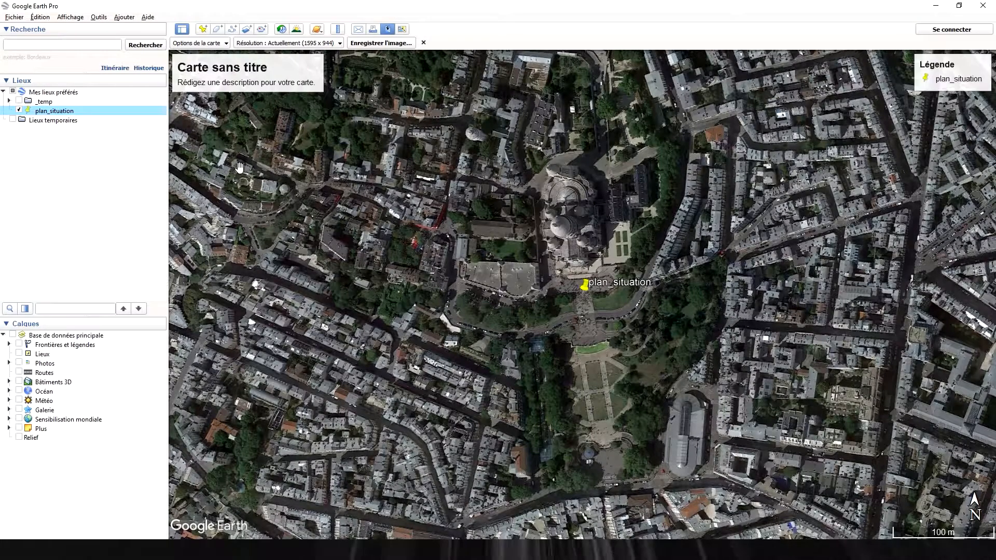
click(217, 43)
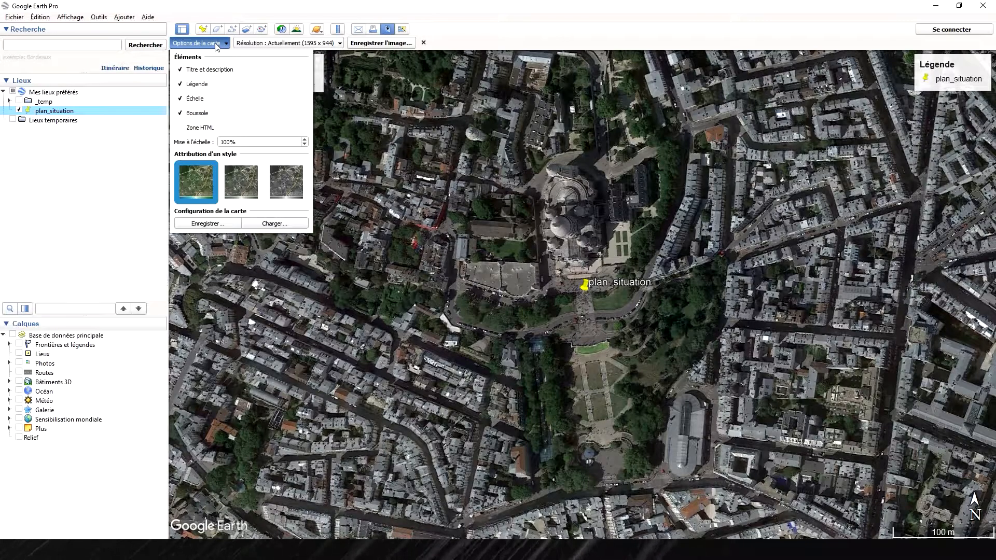
click(181, 69)
click(181, 84)
click(180, 98)
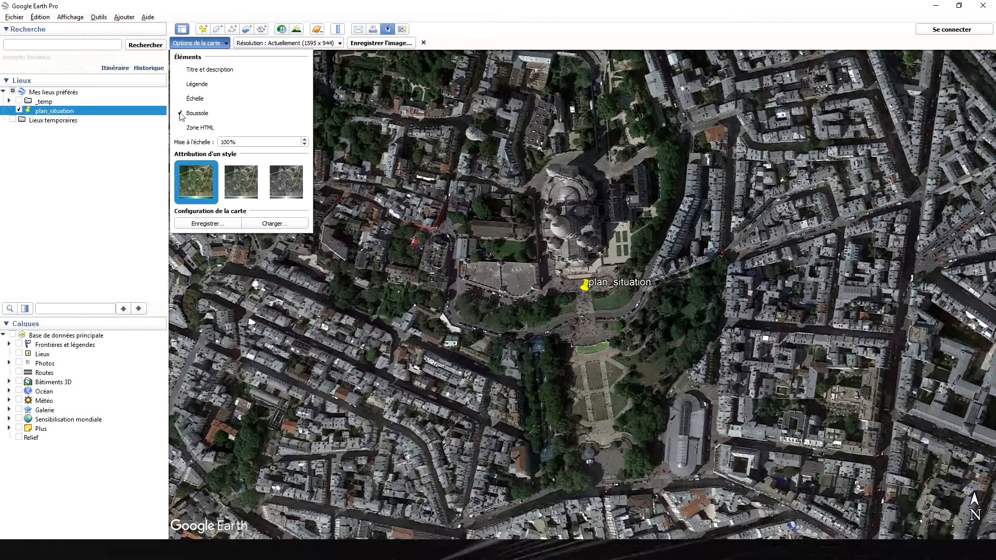
click(215, 45)
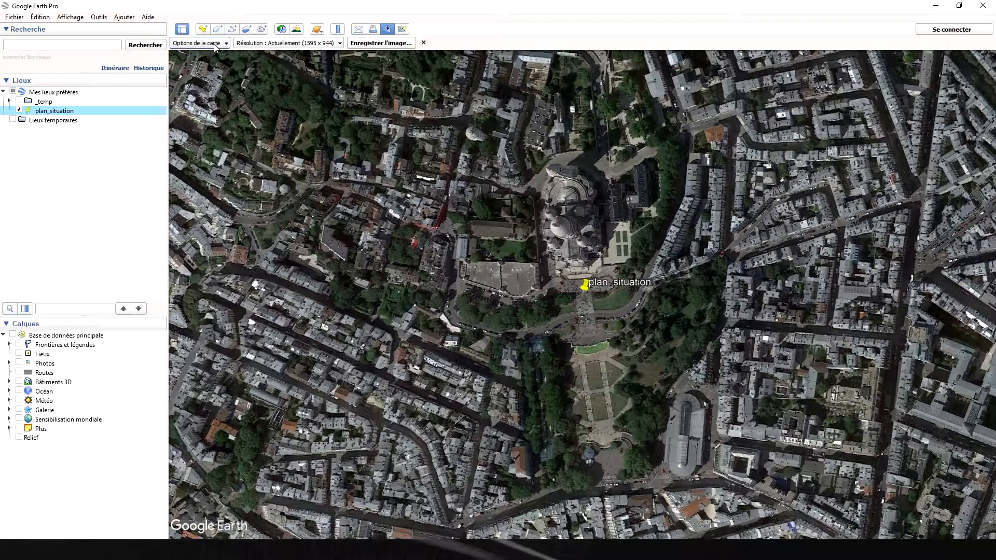
Step: Set the image resolution to maximum quality and narrow the map view until the output size is 4800 x 3065
click(322, 44)
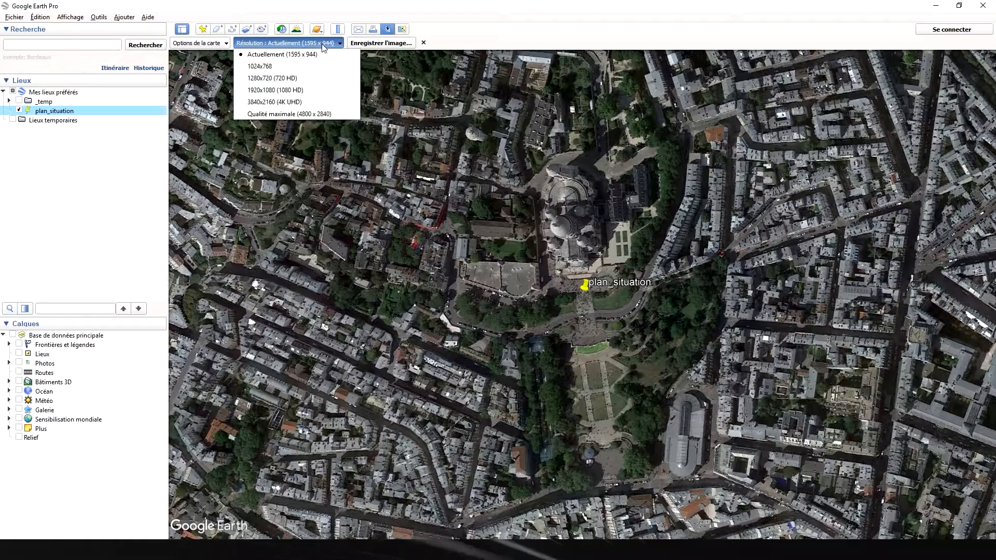
click(310, 114)
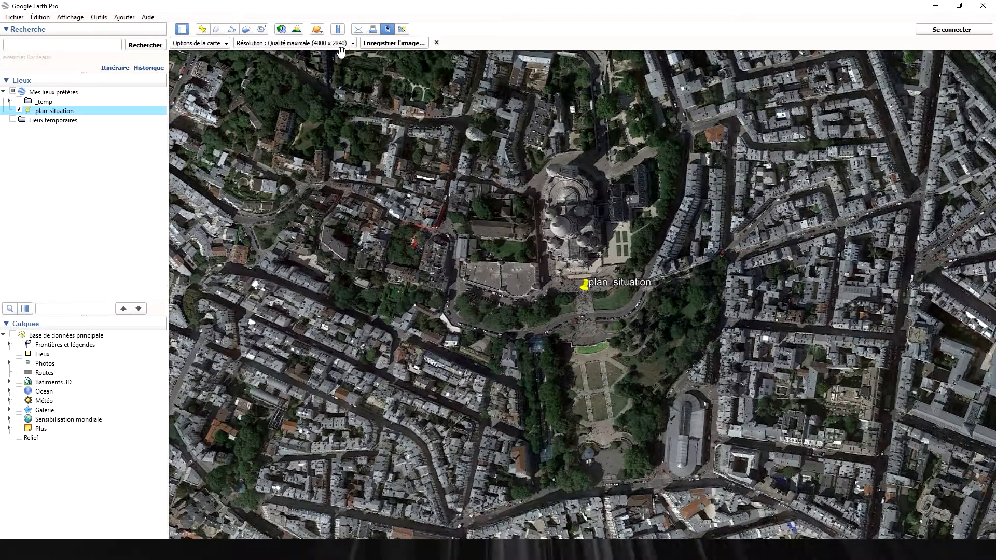
drag(167, 151, 229, 152)
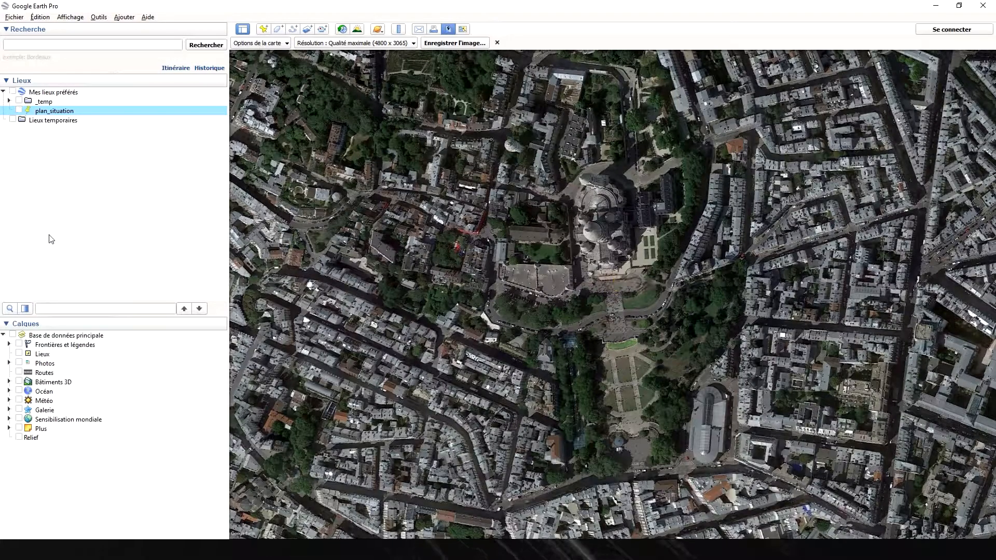
Step: Save the map image to the desktop as a JPEG named 001
click(440, 46)
text(001)
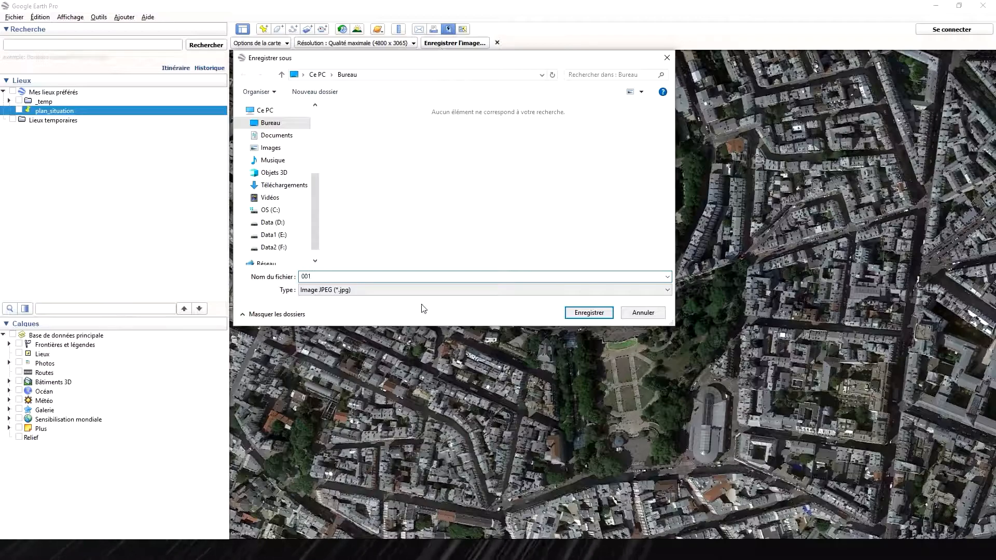
click(577, 313)
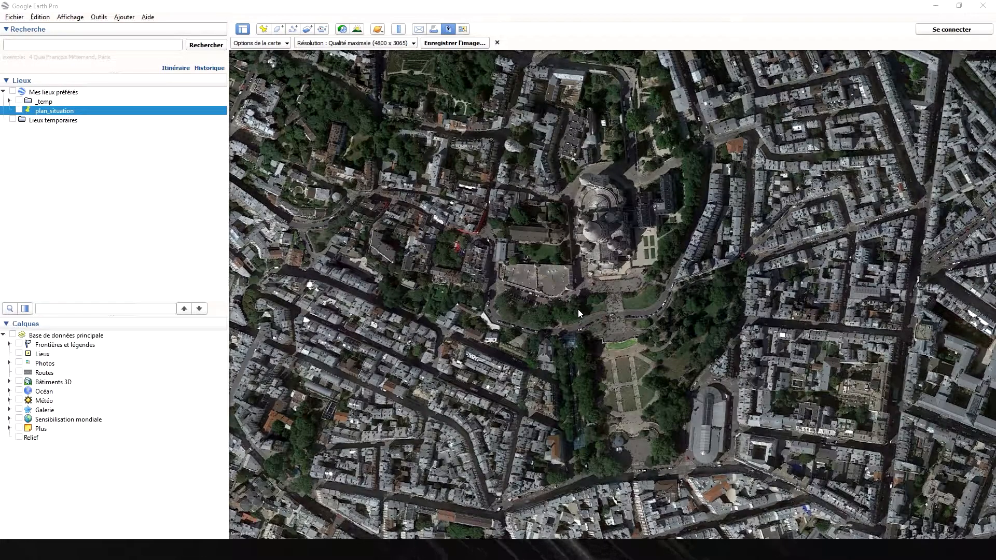
Step: Shift the map to the adjoining area in the west and save that view as another image
drag(261, 312, 915, 319)
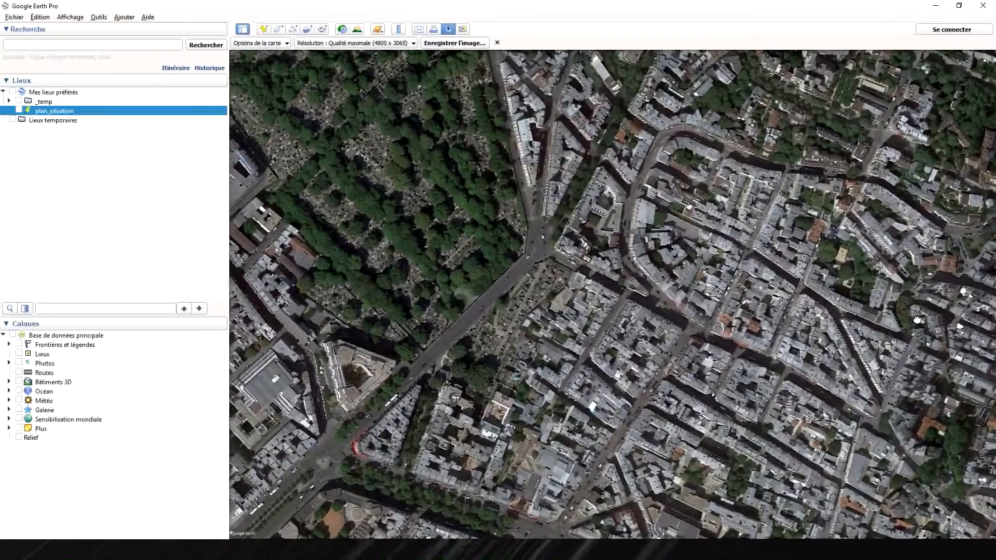
click(462, 46)
key(Return)
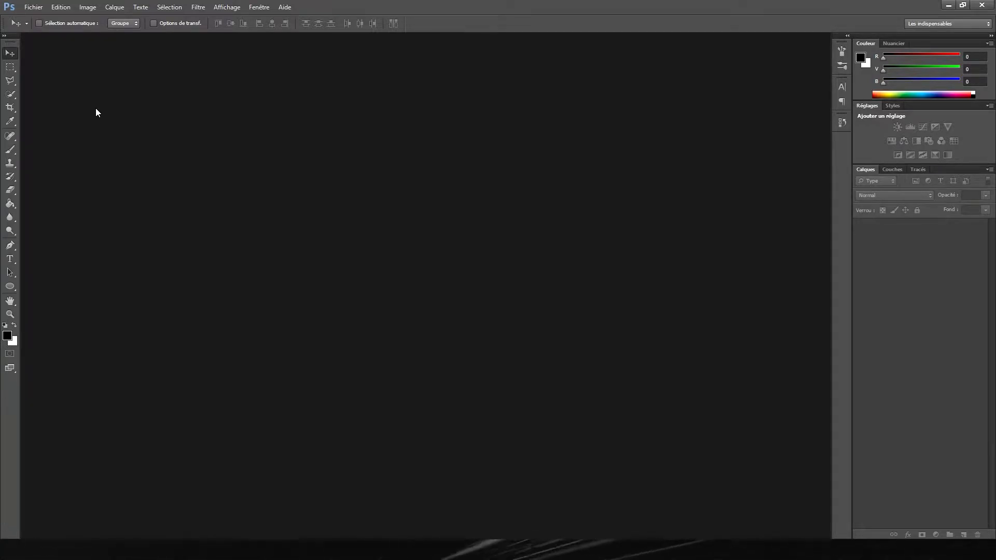
Step: In Photoshop, run Photomerge with the Repositionnement layout on images 001 to 009 from the Data2 (F:) drive
click(32, 9)
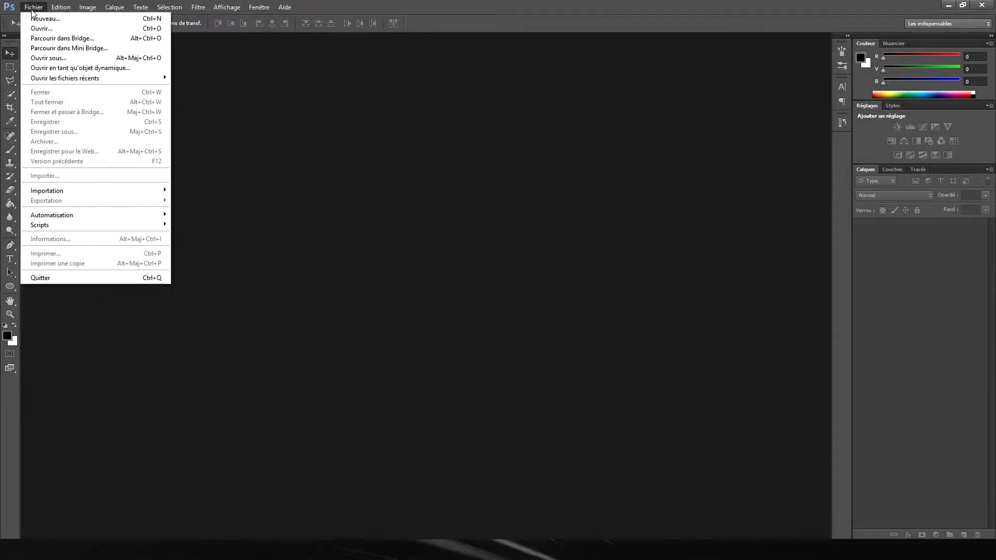
mouse_move(76, 215)
click(217, 347)
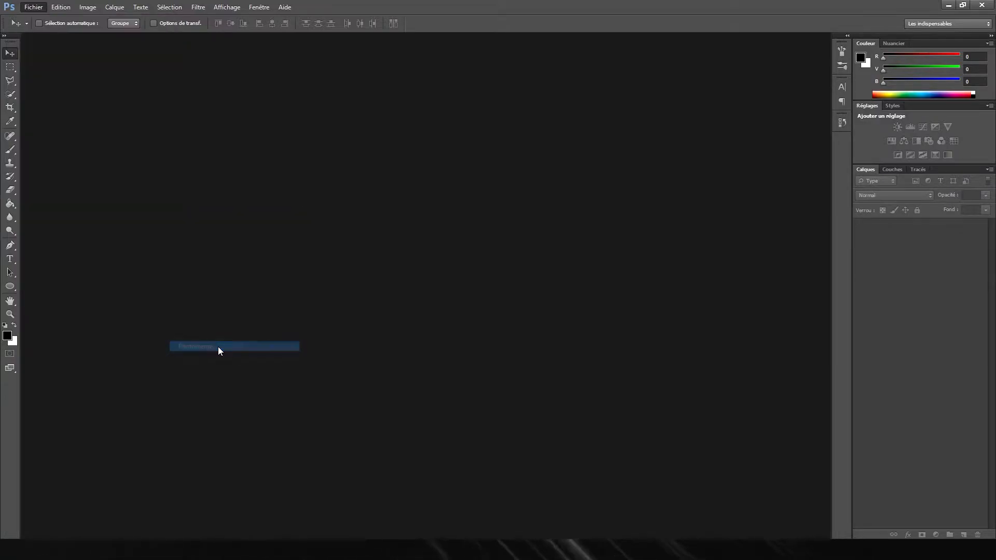
click(317, 338)
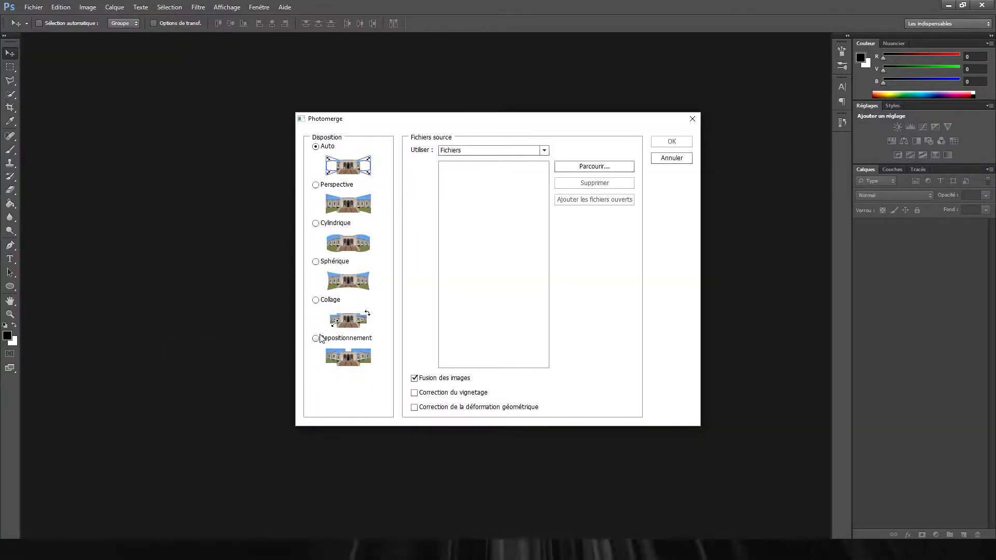
click(612, 166)
drag(685, 305, 436, 162)
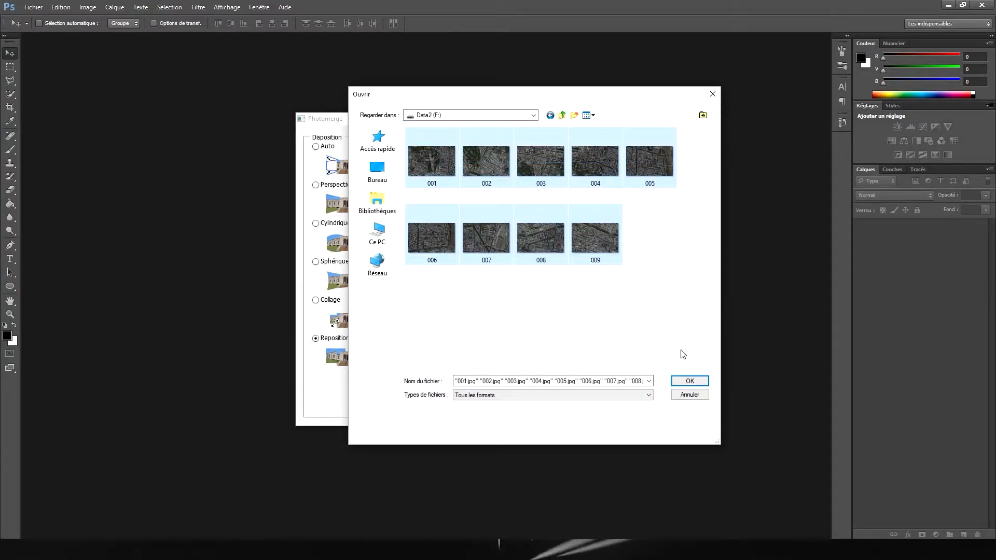
click(690, 382)
click(669, 141)
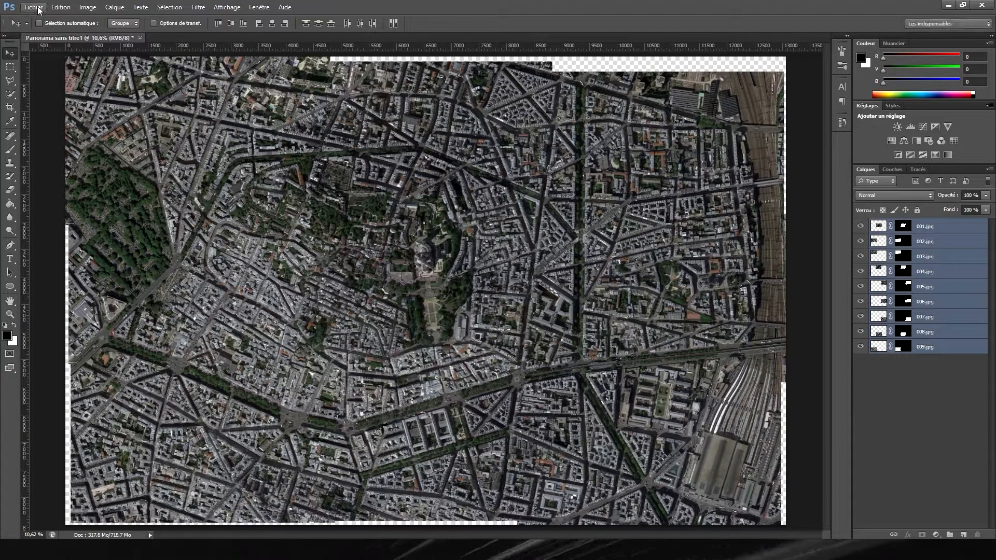
Step: Create a new document named A0_300dpi, 9933 pixels wide and 14043 pixels high, at 300 pixels per inch
click(38, 10)
click(42, 16)
text(A0_300dpi)
double_click(419, 188)
text(9933)
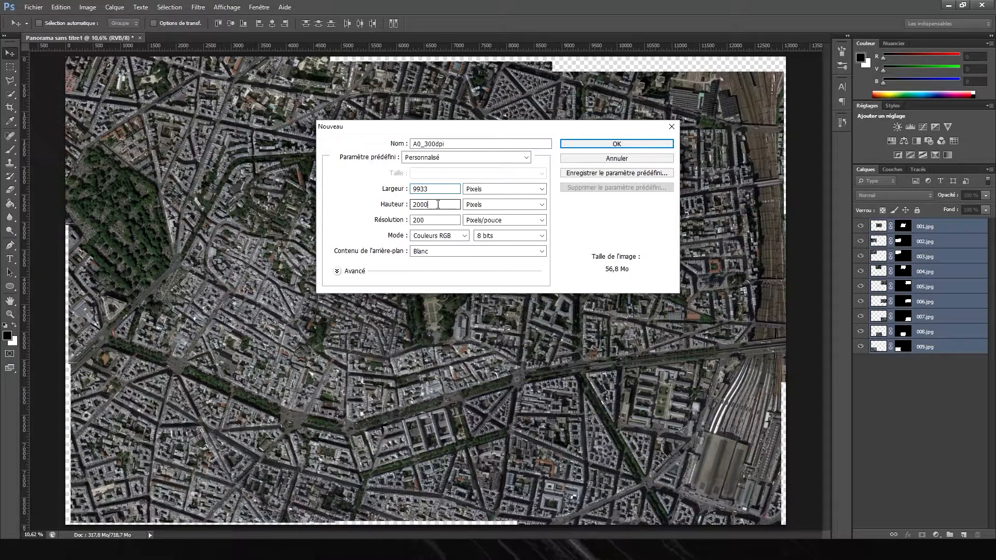
text(14043)
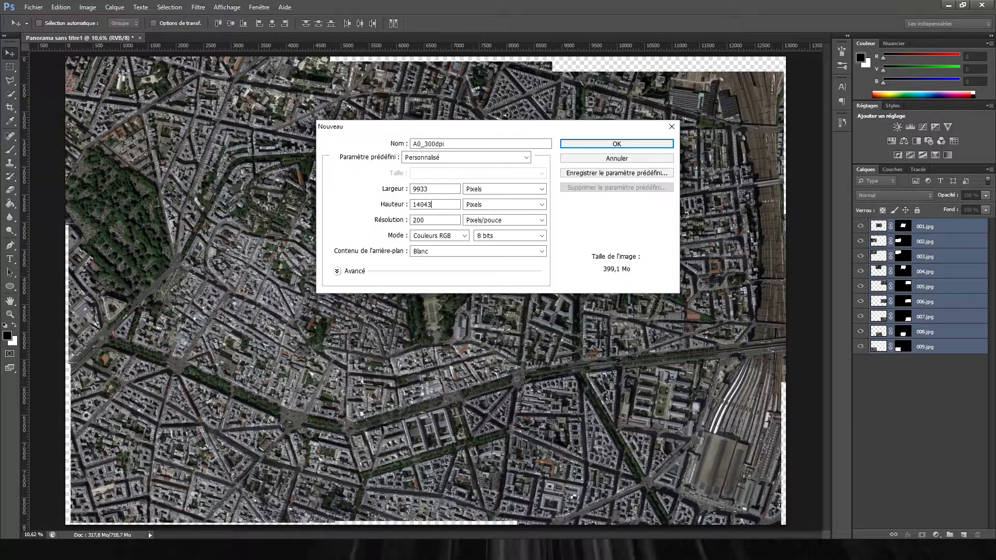
key(Tab)
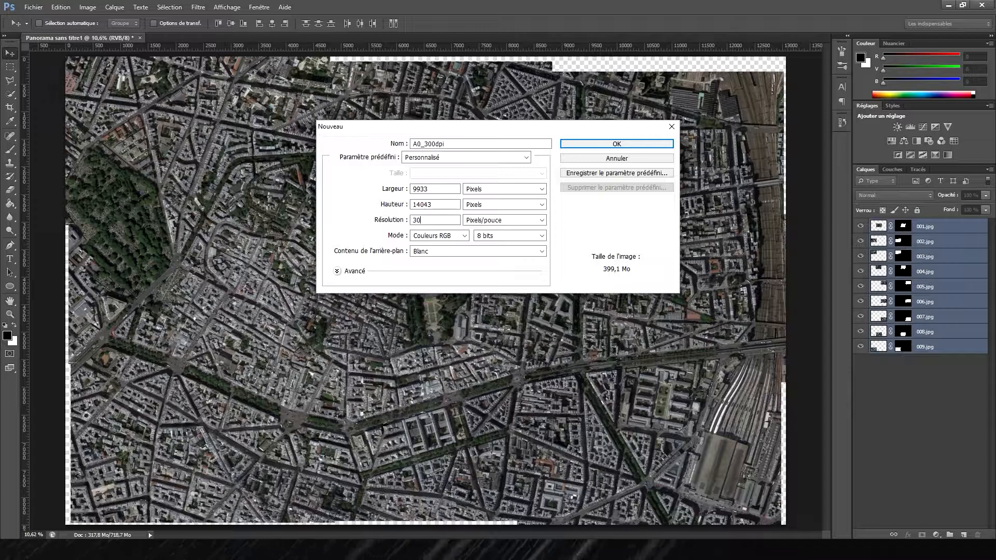
click(623, 145)
Step: Copy all nine panorama layers into the A0_300dpi document and position them to cover the full page width
drag(110, 39, 110, 424)
drag(878, 225, 407, 189)
click(726, 422)
mouse_move(499, 228)
mouse_down()
mouse_move(503, 281)
mouse_move(499, 228)
mouse_move(513, 228)
mouse_up()
Step: Create a new layer named echelle above the nine map layers
scroll(513, 228, up, 4)
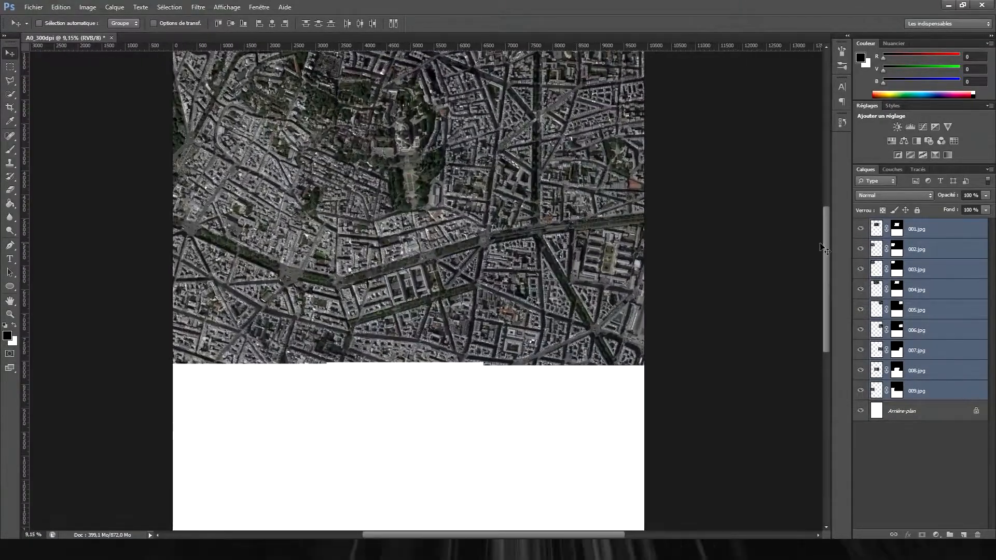
drag(825, 245, 824, 214)
click(115, 7)
mouse_move(129, 16)
click(273, 16)
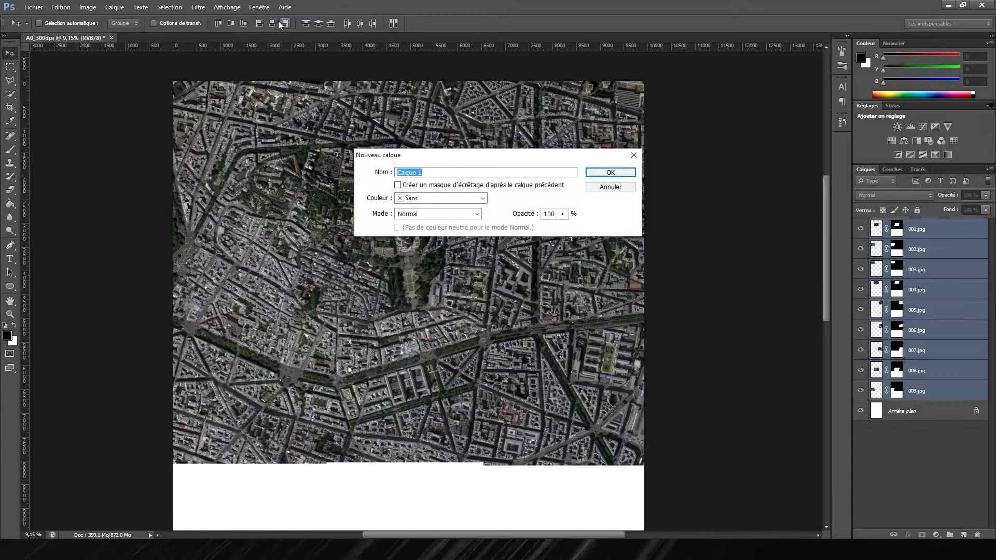
text(echelle)
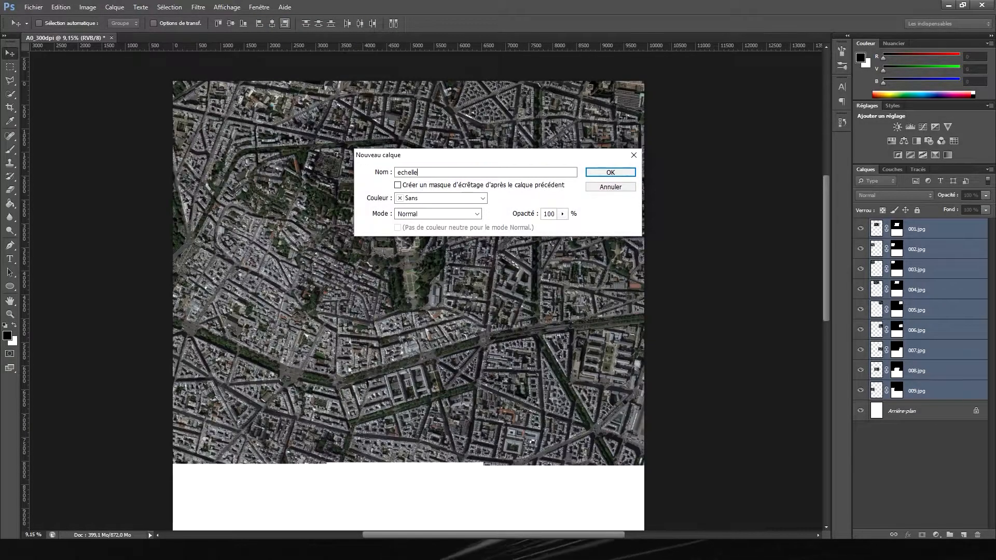
click(590, 171)
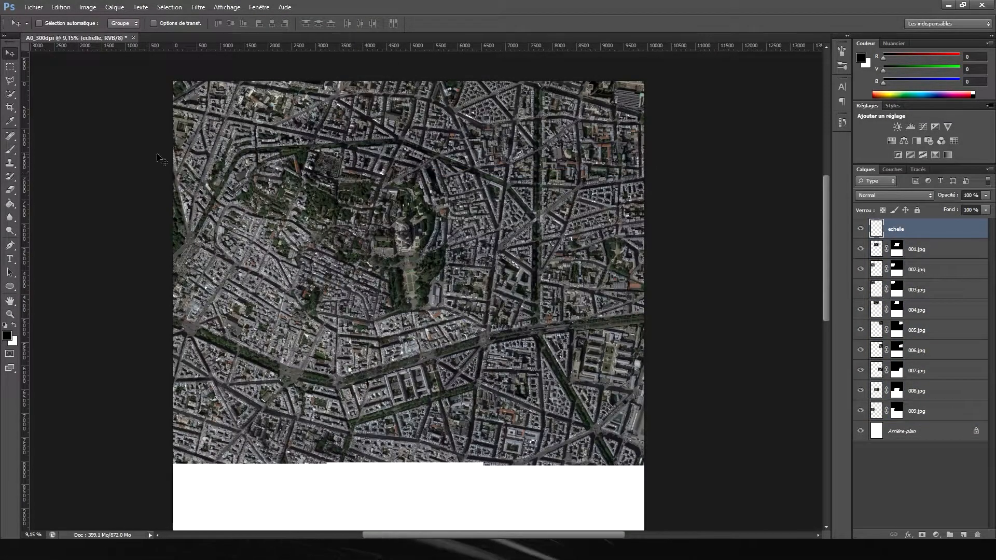
Step: Replace the Brush tool's presets with the imotep_scale_brush_pack_300dpi file from the Data2 (F:) drive
click(10, 150)
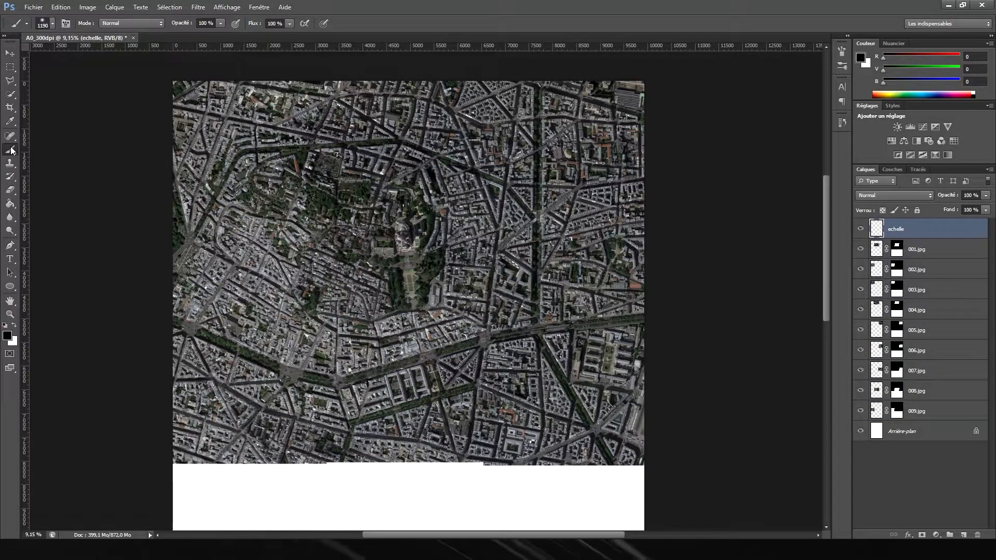
click(52, 23)
click(204, 41)
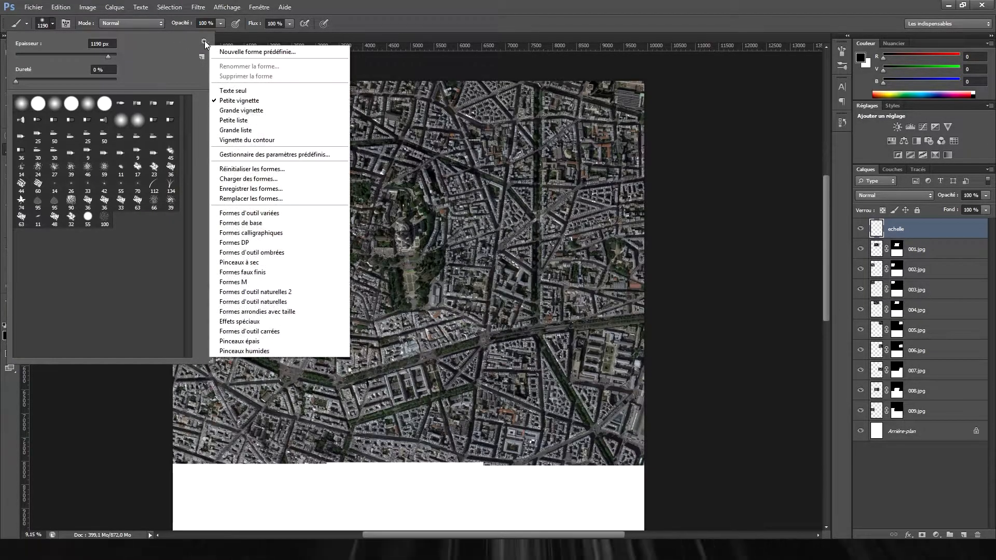
click(291, 198)
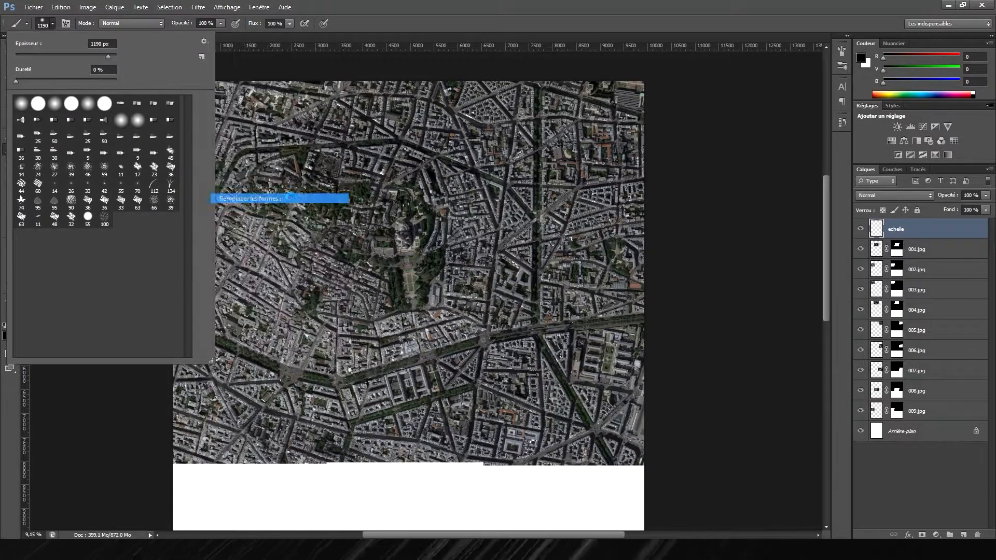
click(431, 169)
click(475, 165)
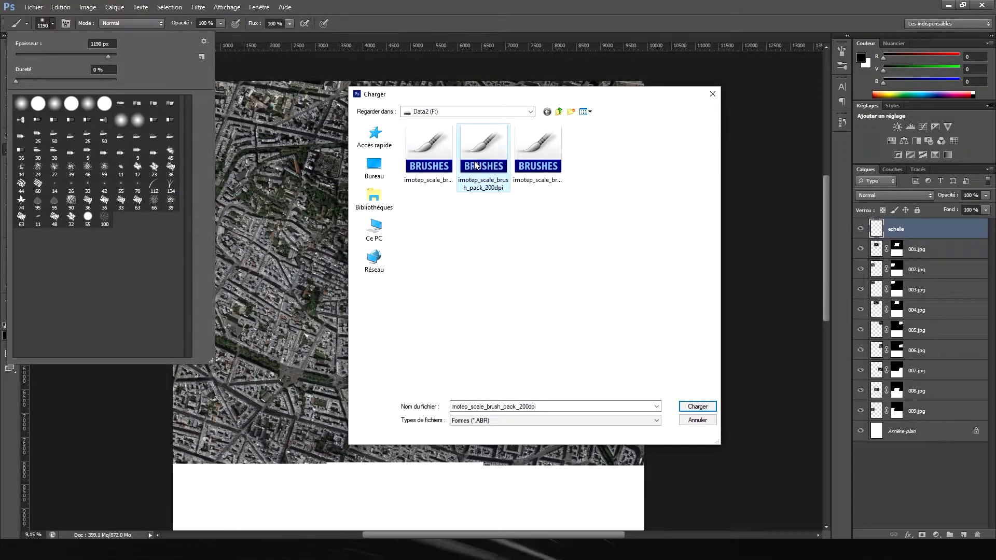
click(529, 172)
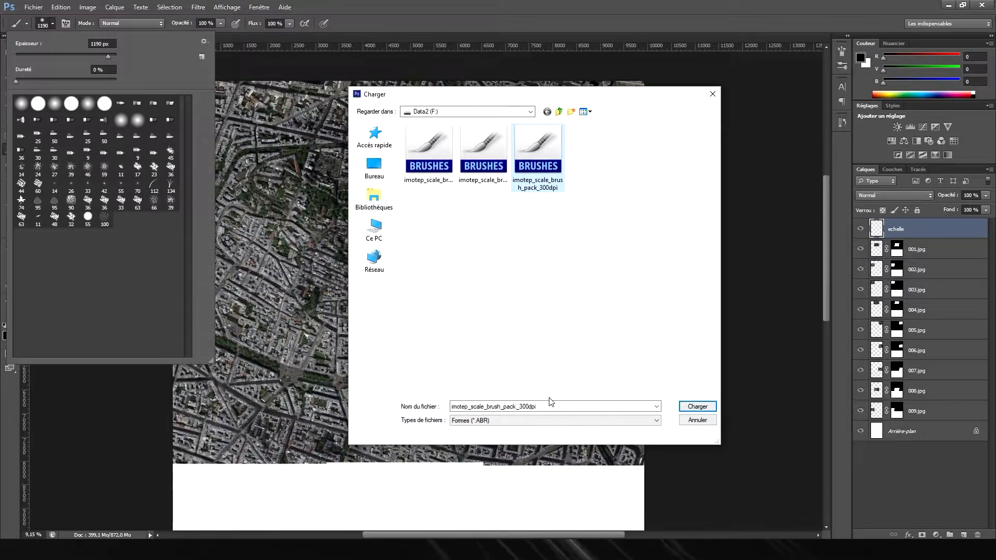
click(698, 407)
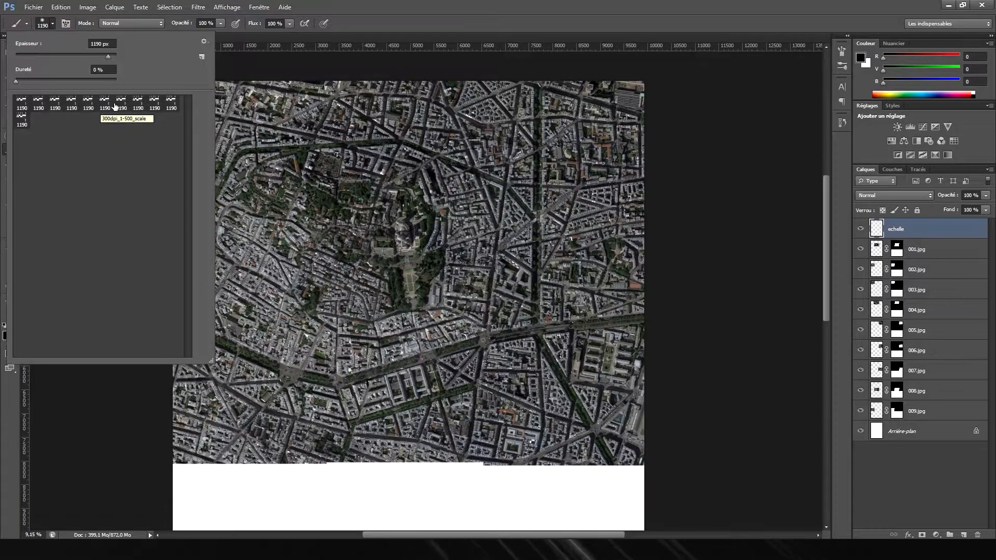
Step: Stamp the eighth scale-bar brush in black on the white area below the map and in white over the map's lower-right corner
click(136, 103)
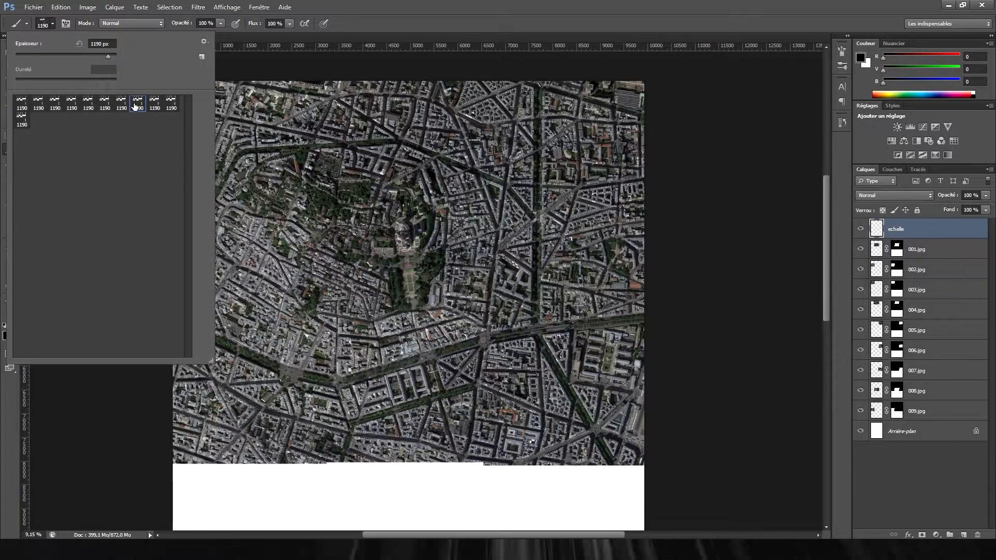
click(605, 477)
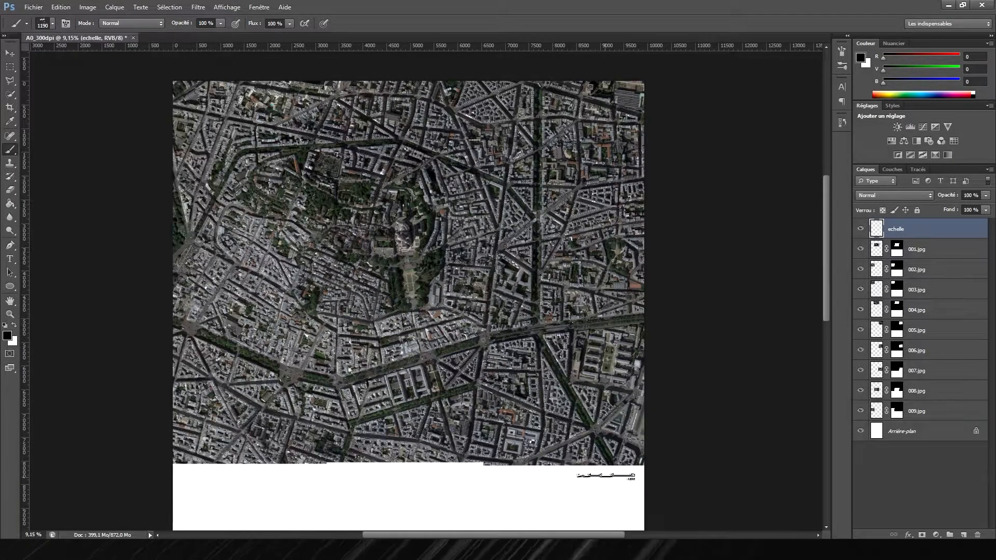
alt+scroll(607, 505, up, 6)
click(14, 325)
click(600, 361)
alt+scroll(582, 498, down, 6)
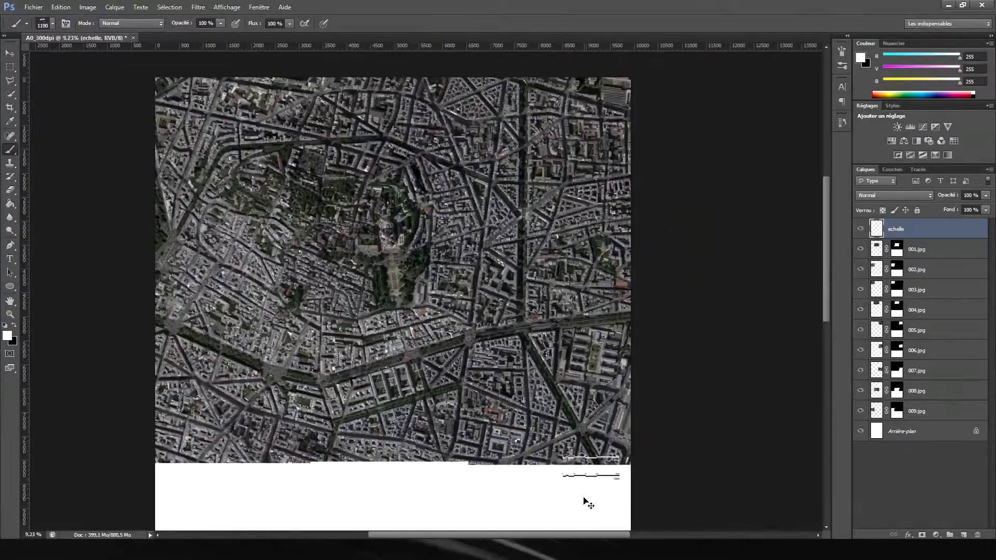